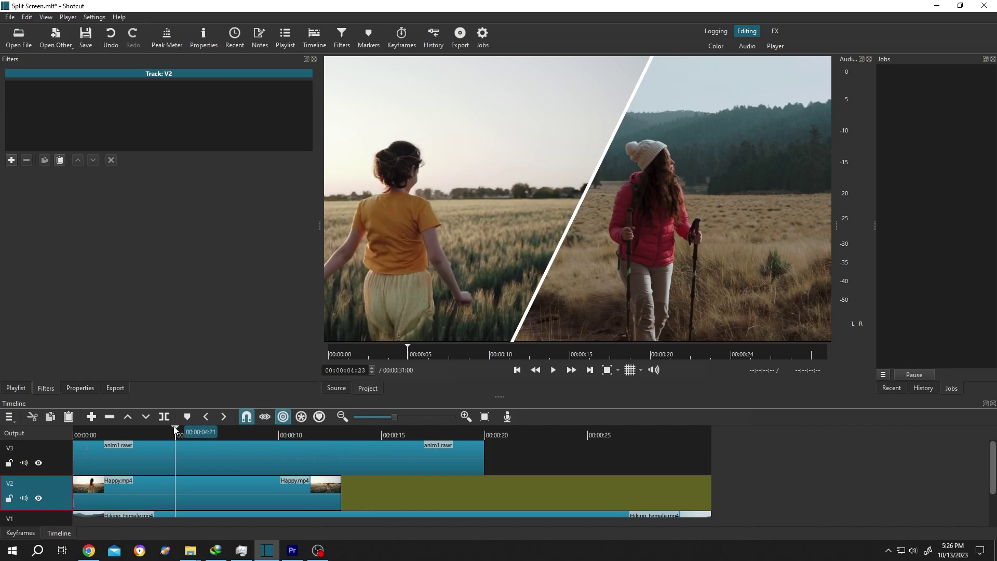
Move the playhead to the 00:00:05:00 mark on the timeline ruler.
{"action": "left_click_drag", "start_coordinate": [176, 430], "coordinate": [177, 432]}
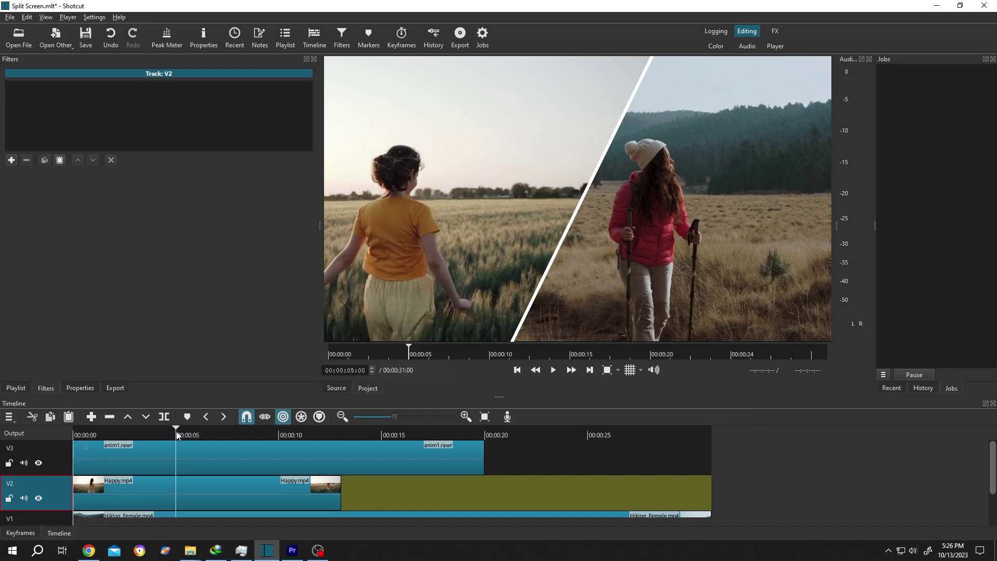
Create Marker 1 near 5 seconds and stretch it into a range reaching about 8:15.
{"action": "right_click", "coordinate": [65, 466]}
{"action": "mouse_move", "coordinate": [90, 536]}
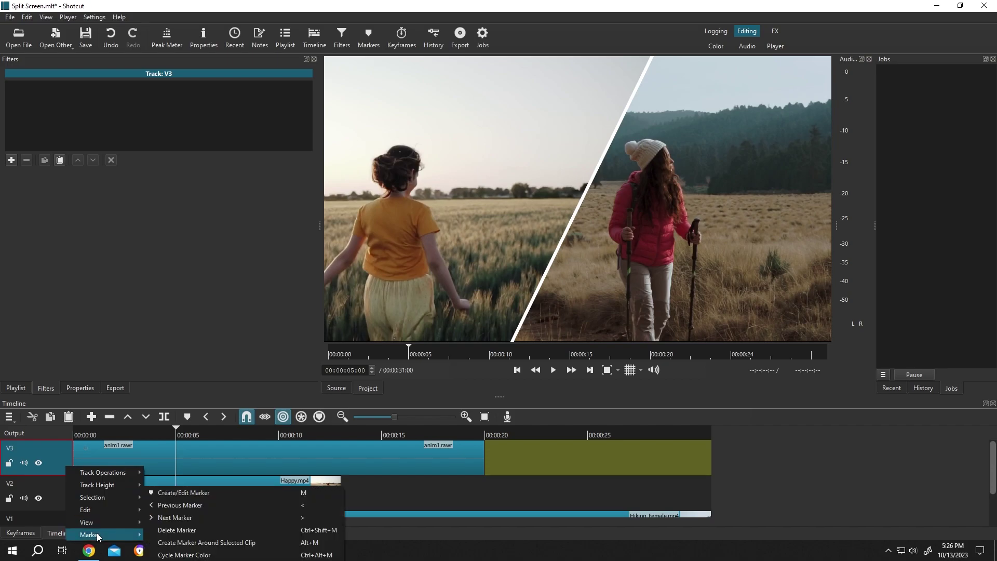
{"action": "left_click", "coordinate": [176, 496]}
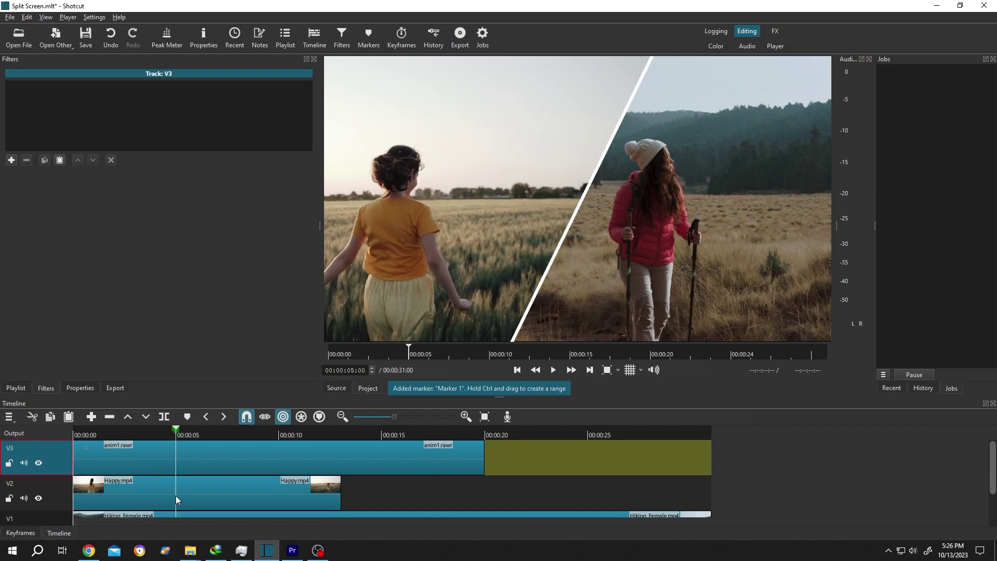
{"action": "left_click", "coordinate": [153, 429]}
{"action": "mouse_move", "coordinate": [175, 431]}
{"action": "left_mouse_down"}
{"action": "mouse_move", "coordinate": [197, 430]}
{"action": "mouse_move", "coordinate": [176, 439]}
{"action": "left_mouse_up"}
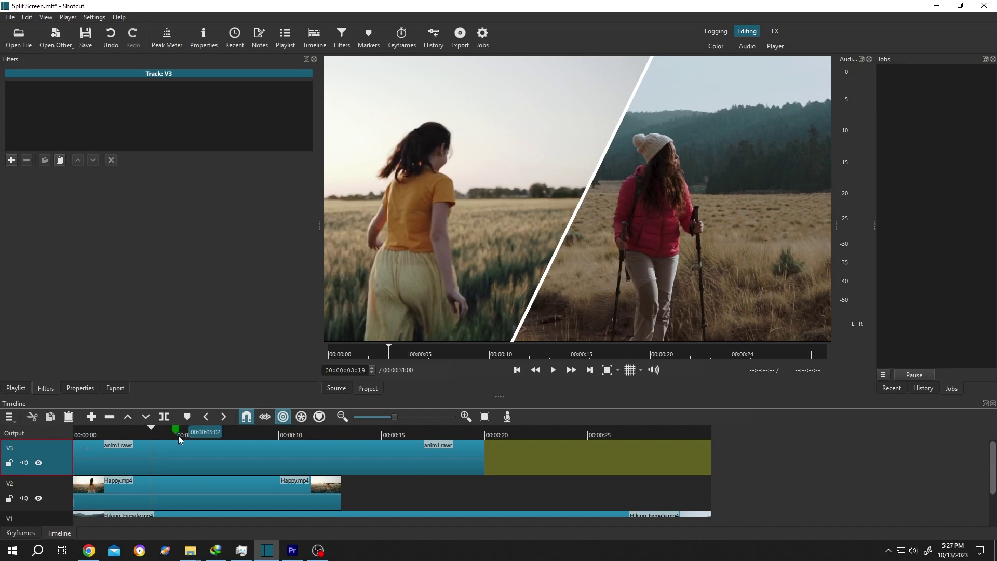
{"action": "left_click_drag", "start_coordinate": [179, 436], "coordinate": [280, 439]}
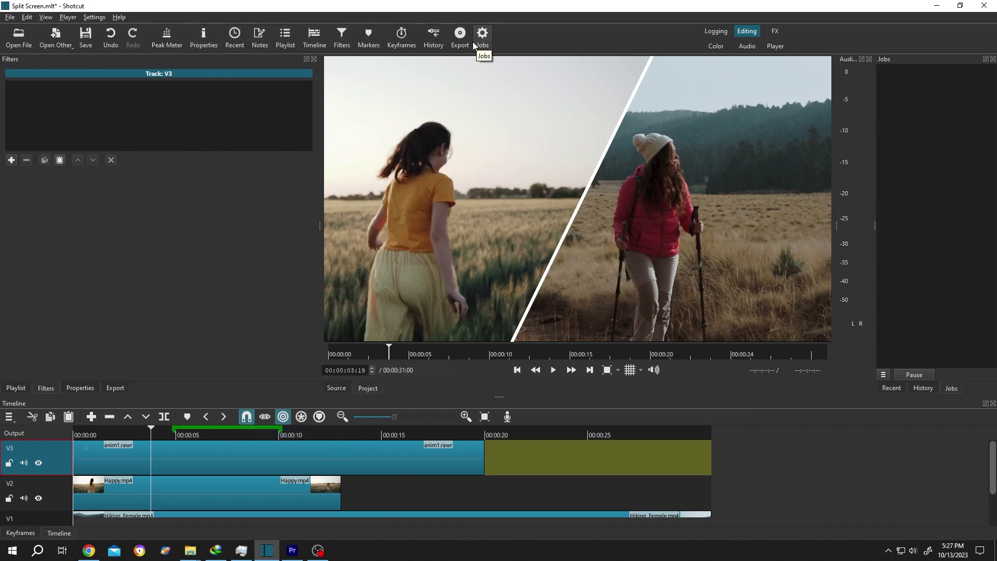
Open the Export panel from Shotcut's main toolbar.
{"action": "left_click", "coordinate": [460, 35]}
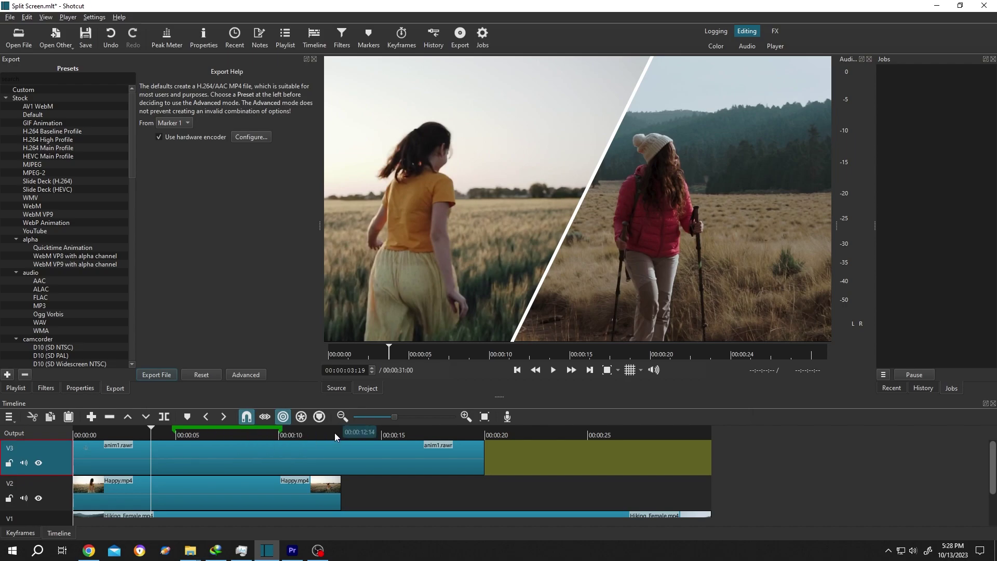
Add a second marker around 14 seconds with the M key and adjust its position.
{"action": "left_click", "coordinate": [381, 431]}
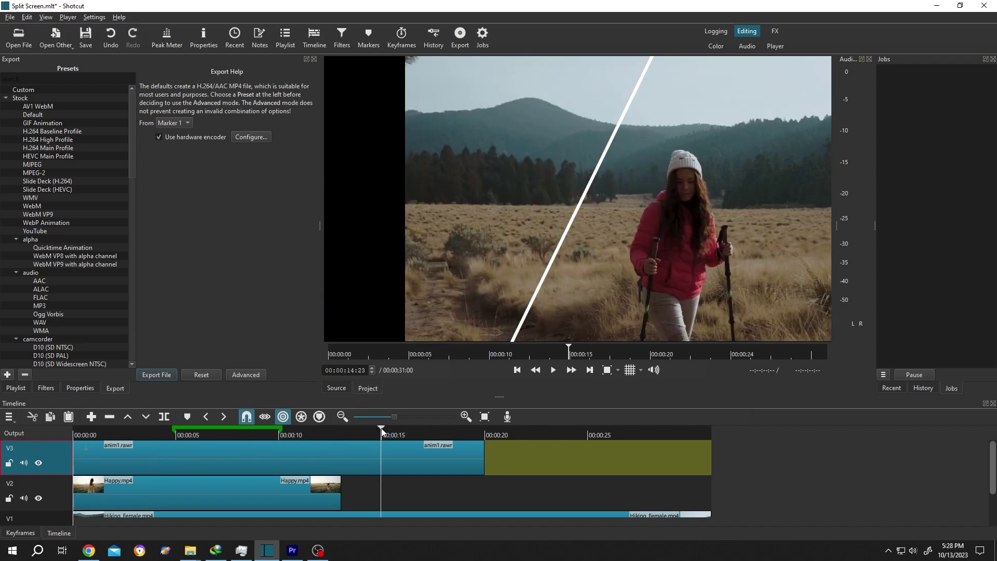
{"action": "key", "text": "m"}
{"action": "mouse_move", "coordinate": [382, 429]}
{"action": "left_mouse_down"}
{"action": "mouse_move", "coordinate": [368, 428]}
{"action": "mouse_move", "coordinate": [426, 427]}
{"action": "left_mouse_up"}
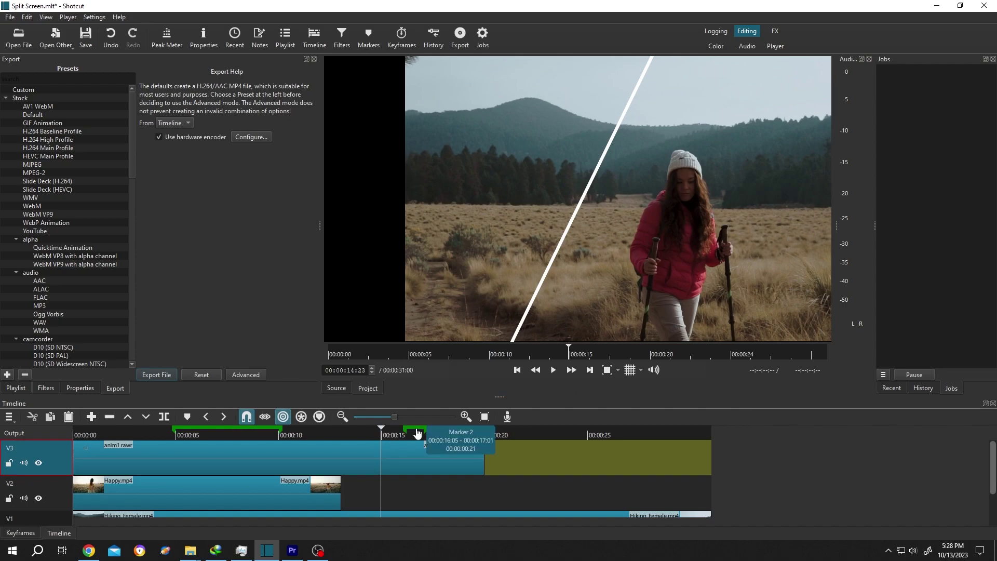
Export the Marker 1 range as Split Screen.mp4 and play it in GOM Player.
{"action": "left_click", "coordinate": [191, 121]}
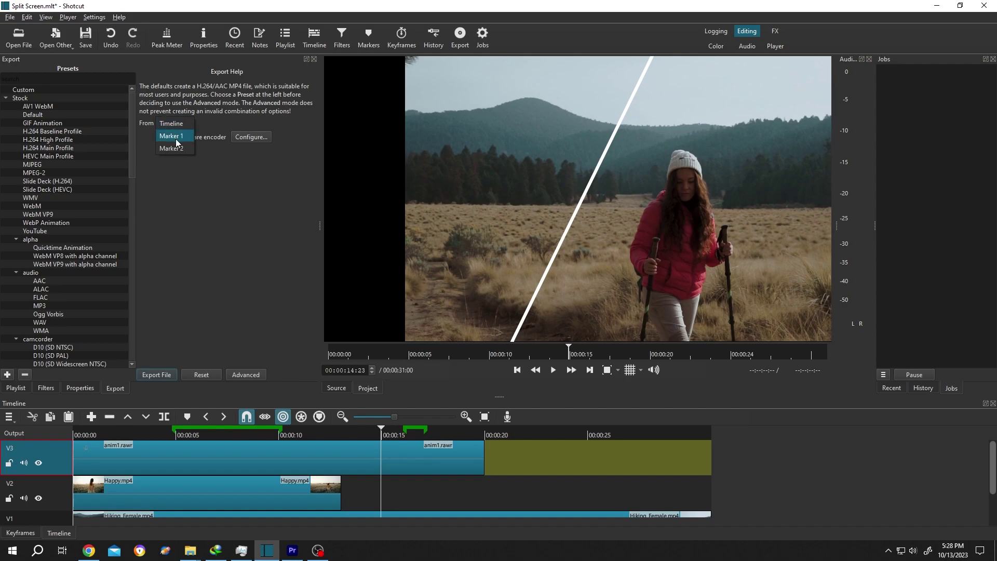
{"action": "left_click", "coordinate": [159, 374]}
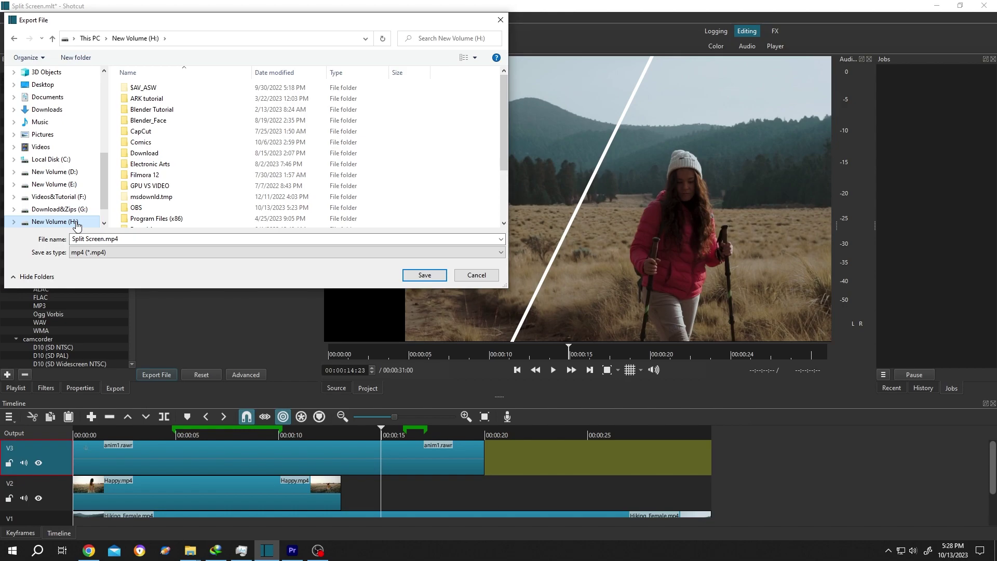
{"action": "left_click", "coordinate": [436, 277]}
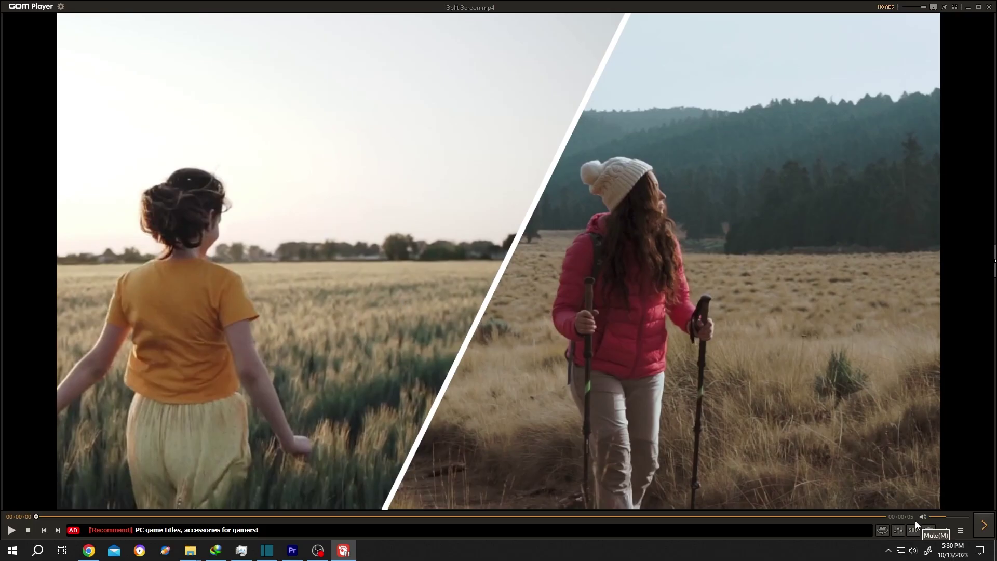
{"action": "left_click", "coordinate": [373, 426]}
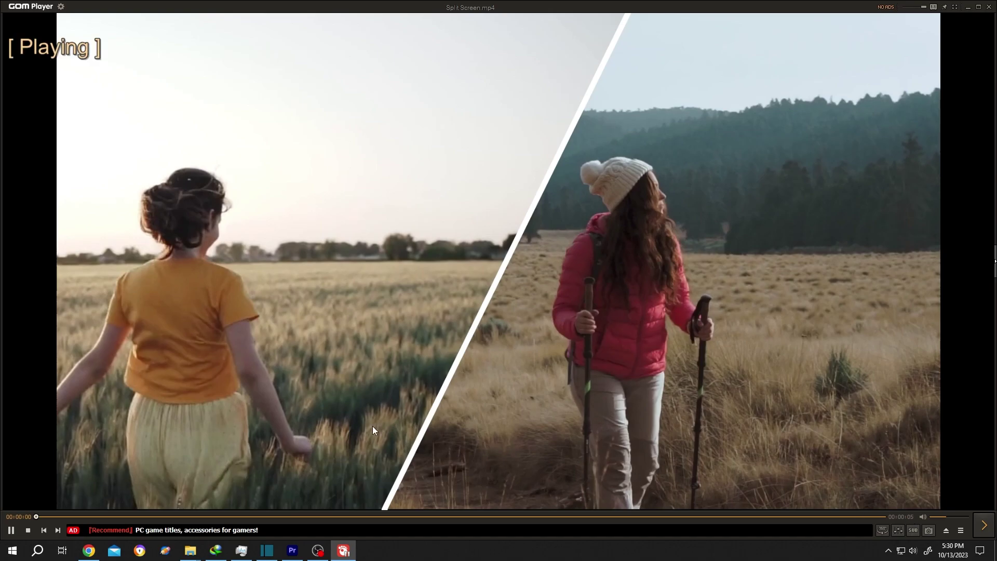